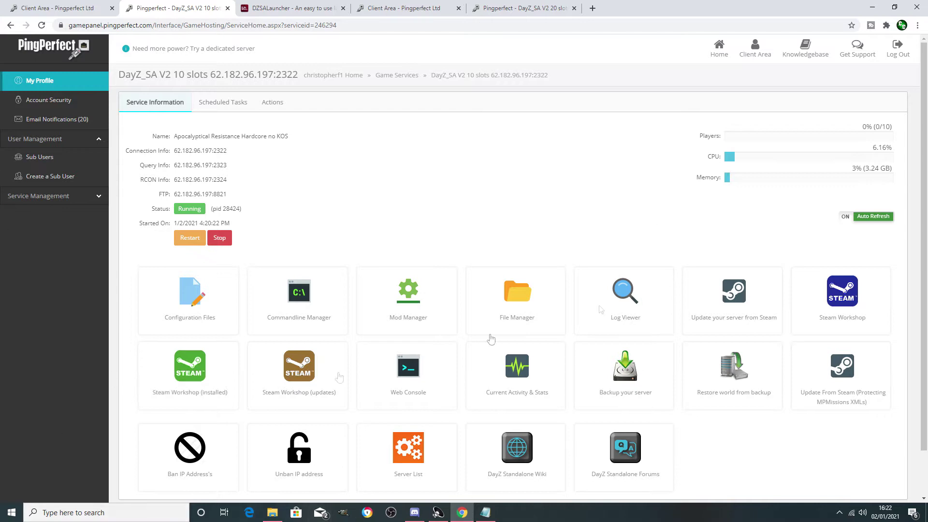
Check the server's installed mods, then browse the Steam Workshop mod listings
left_click(196, 379)
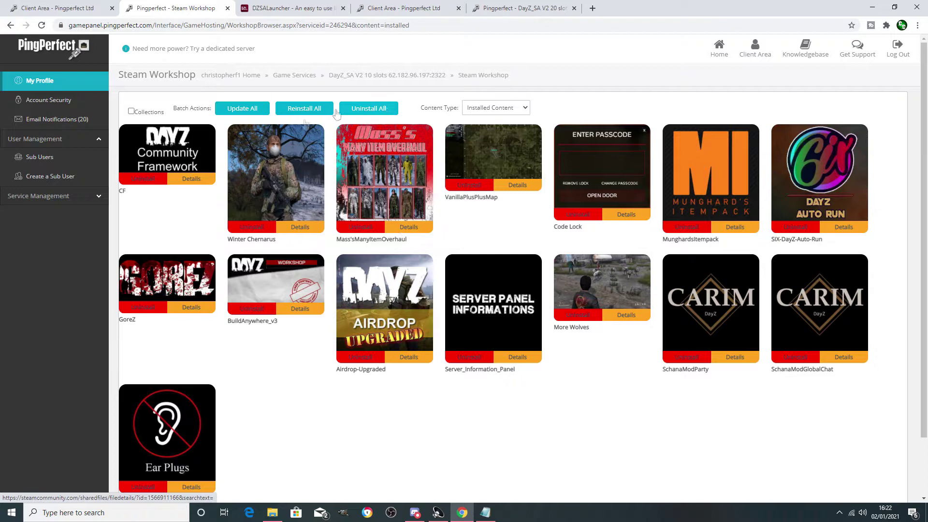
key("alt+Left")
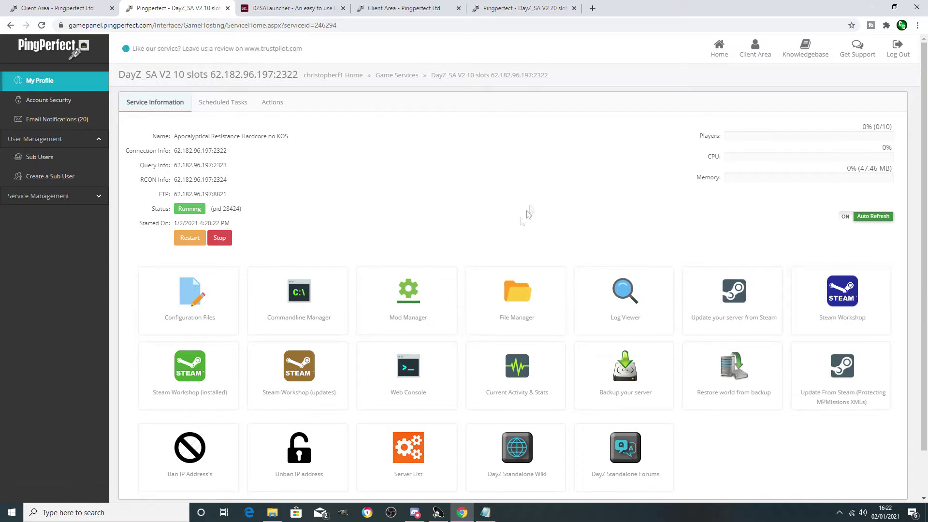
left_click(854, 313)
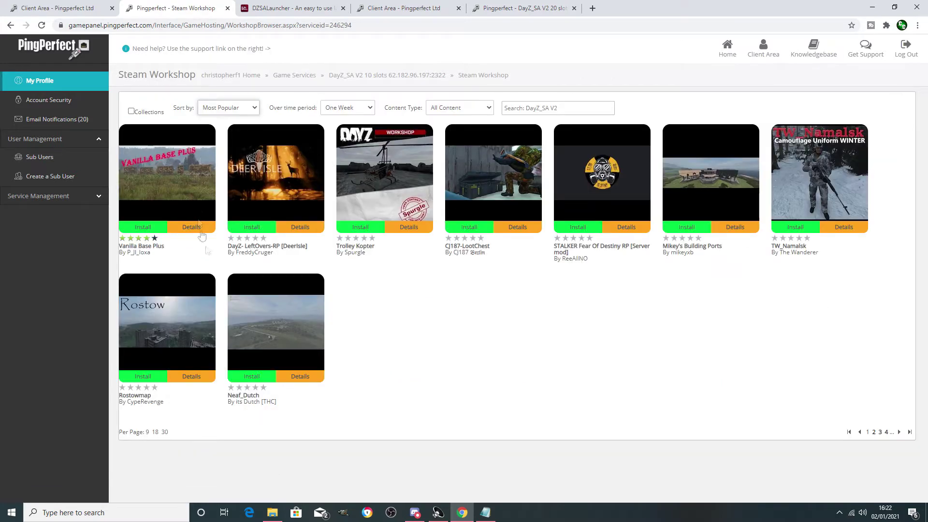
left_click(874, 431)
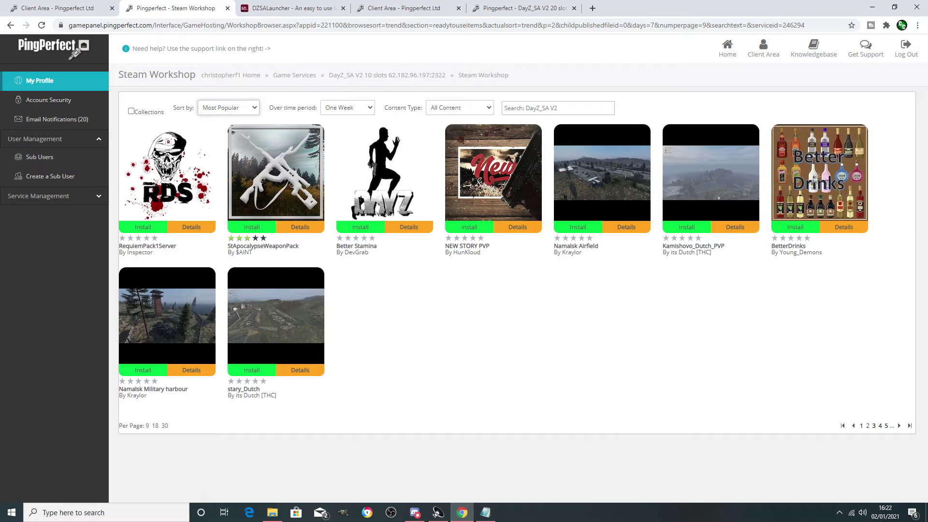
Search the workshop for 'zomberry admin' and install ZomBerry Admin Tools
left_click(550, 108)
type("z")
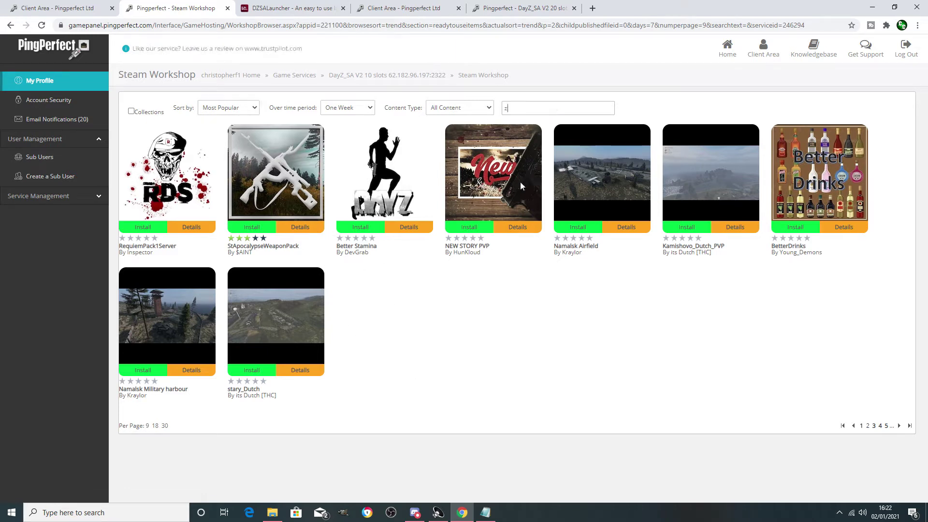
type("omberry admin")
key("Return")
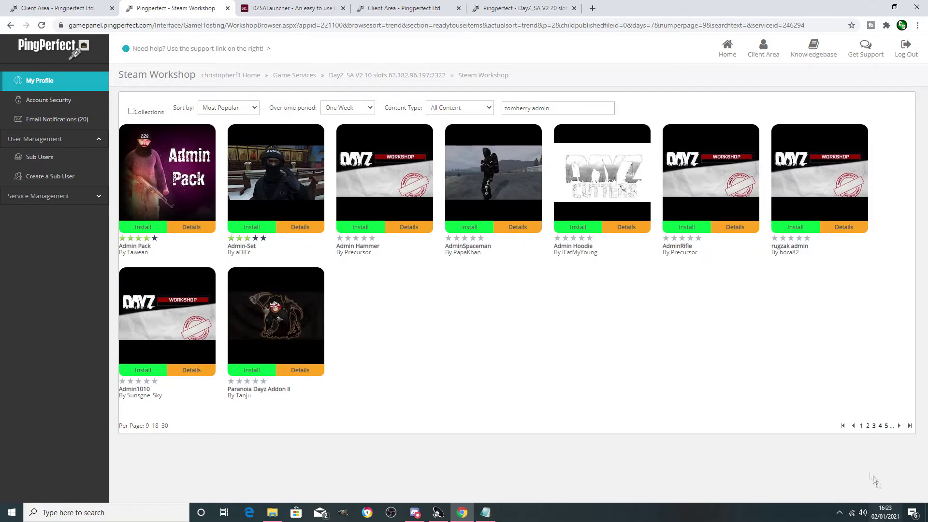
left_click(854, 426)
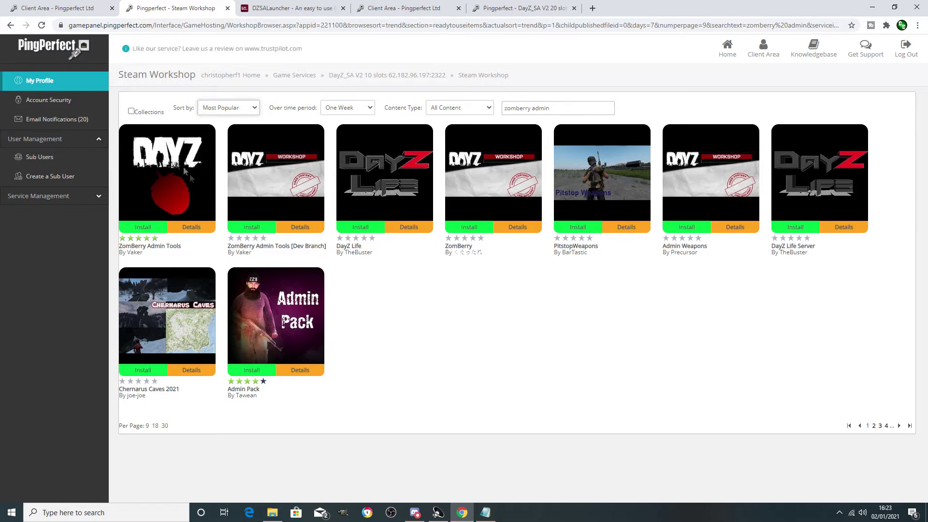
left_click(146, 230)
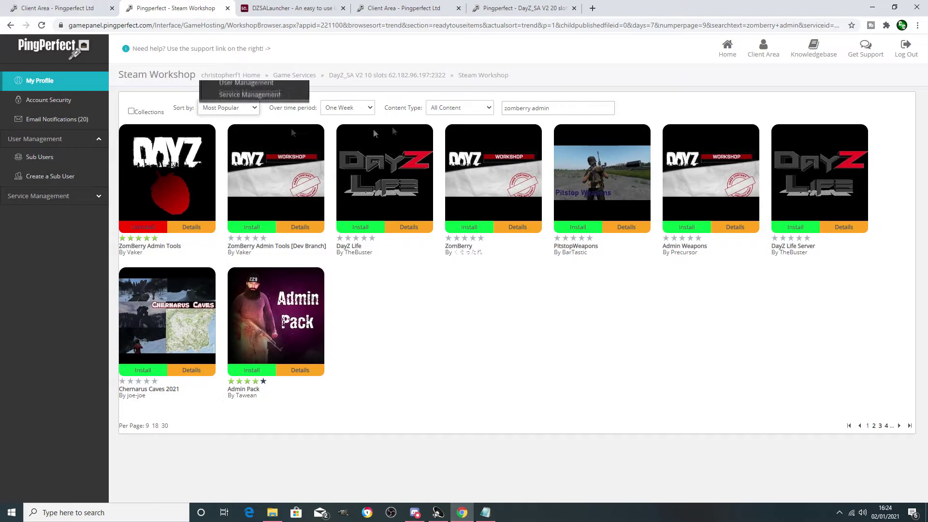
left_click(401, 80)
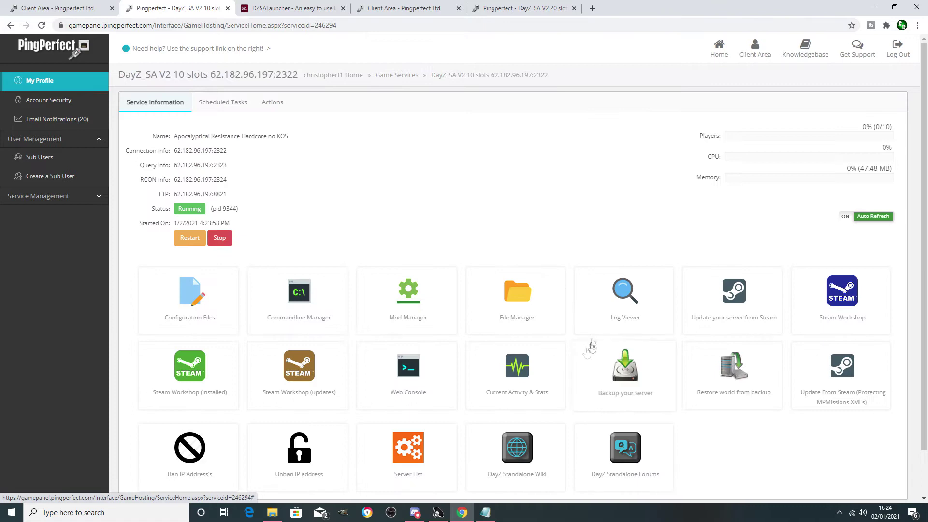
left_click(513, 292)
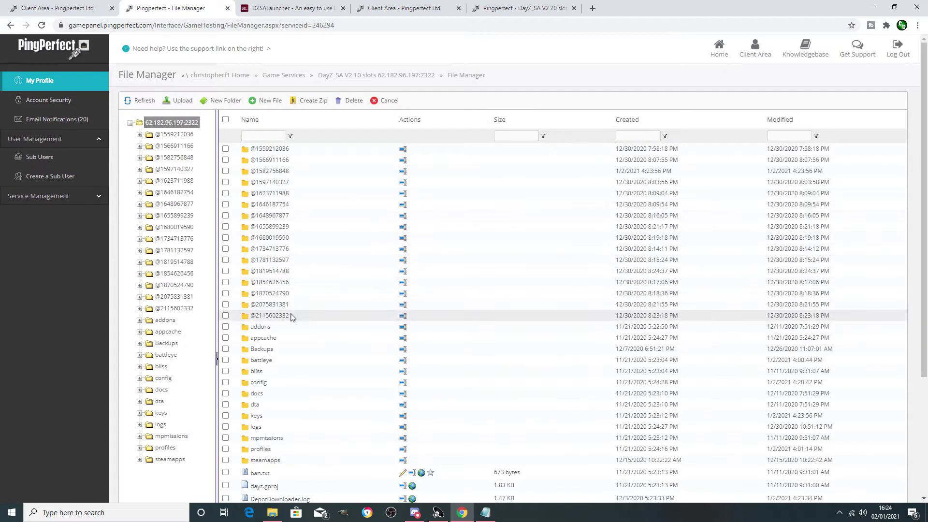
left_click(272, 172)
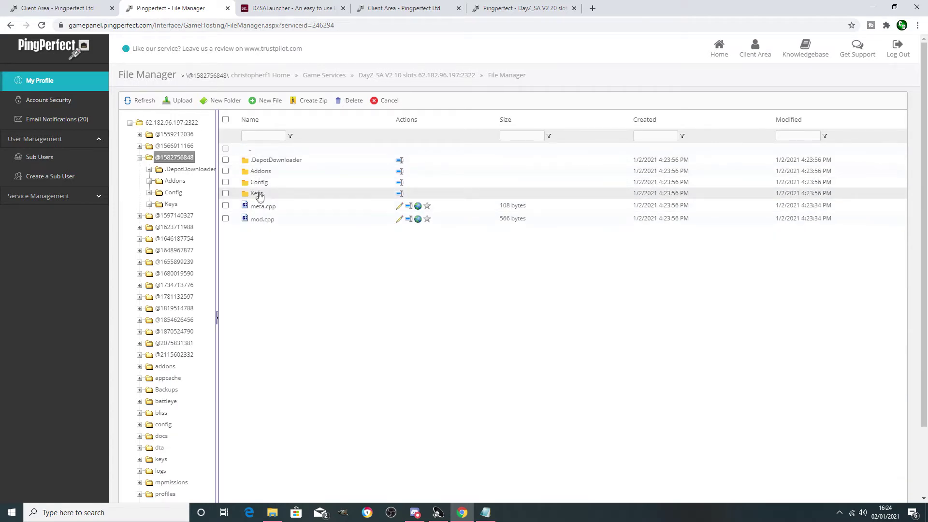
left_click(259, 183)
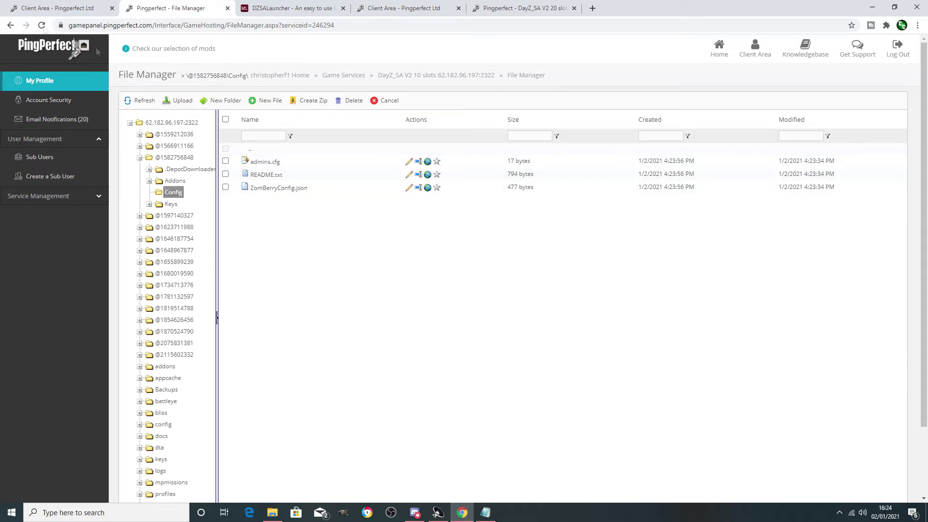
left_click(10, 28)
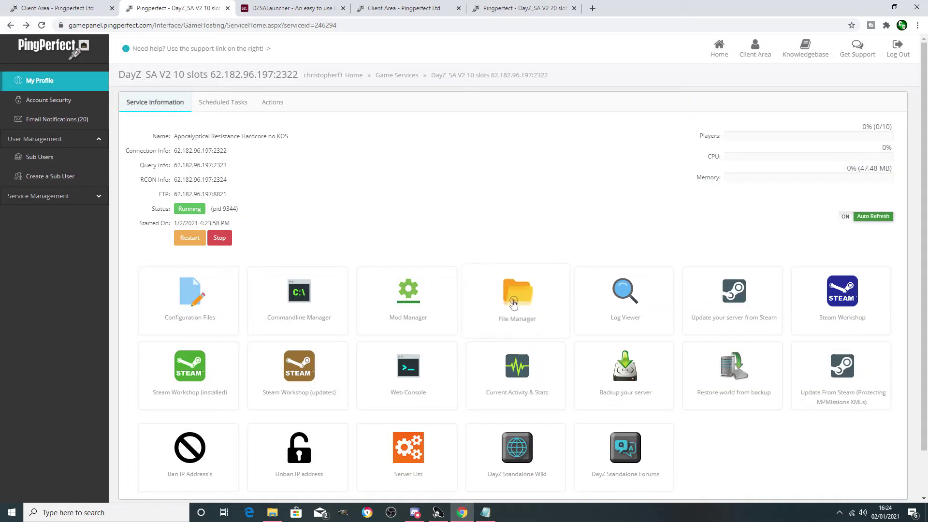
left_click(513, 304)
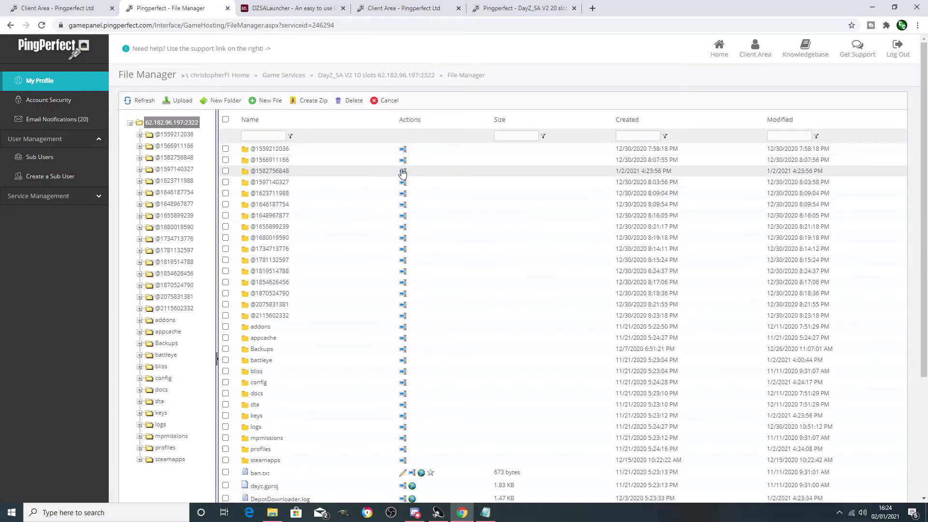
left_click(402, 172)
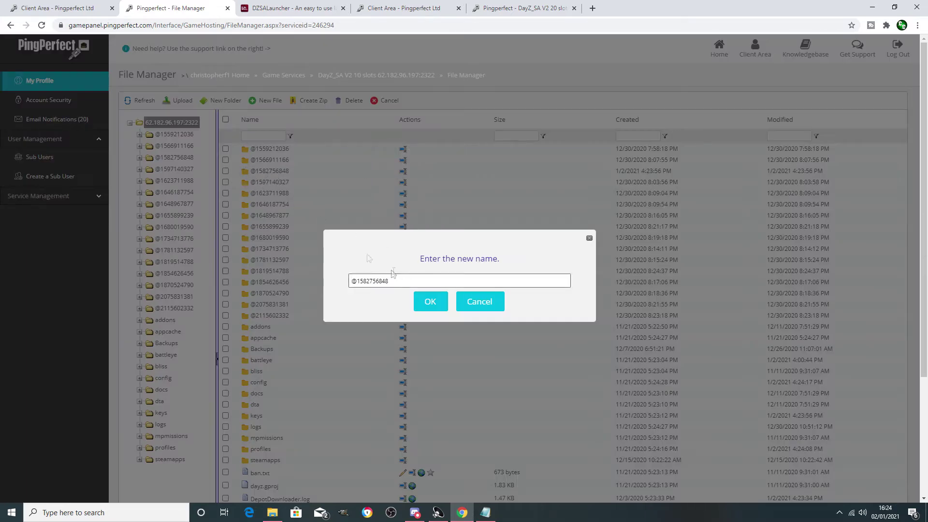
left_click_drag(392, 281, 350, 280)
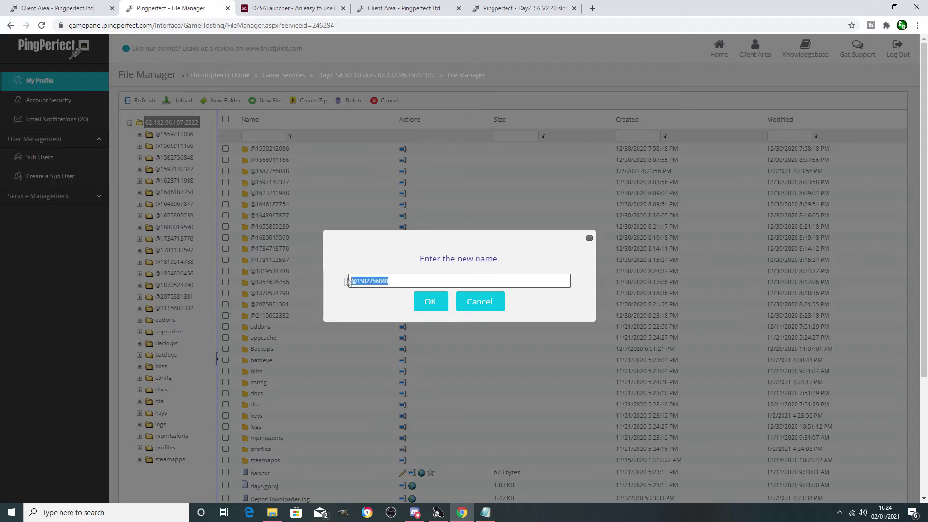
right_click(405, 281)
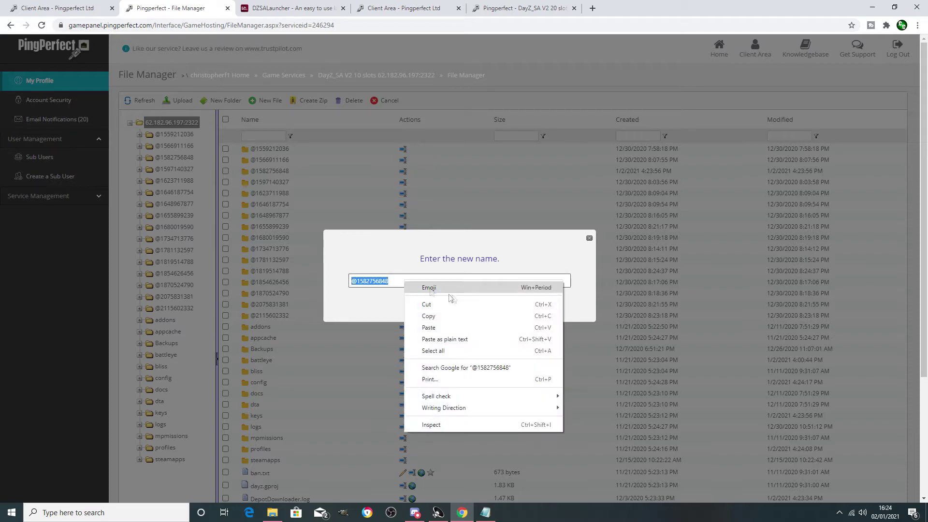
left_click(366, 303)
left_click(491, 305)
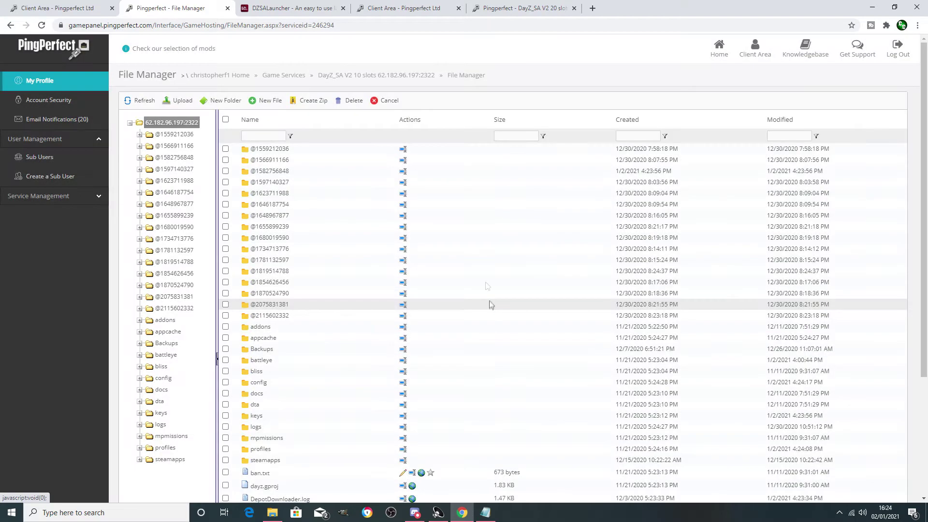
mouse_move(380, 76)
left_click(380, 76)
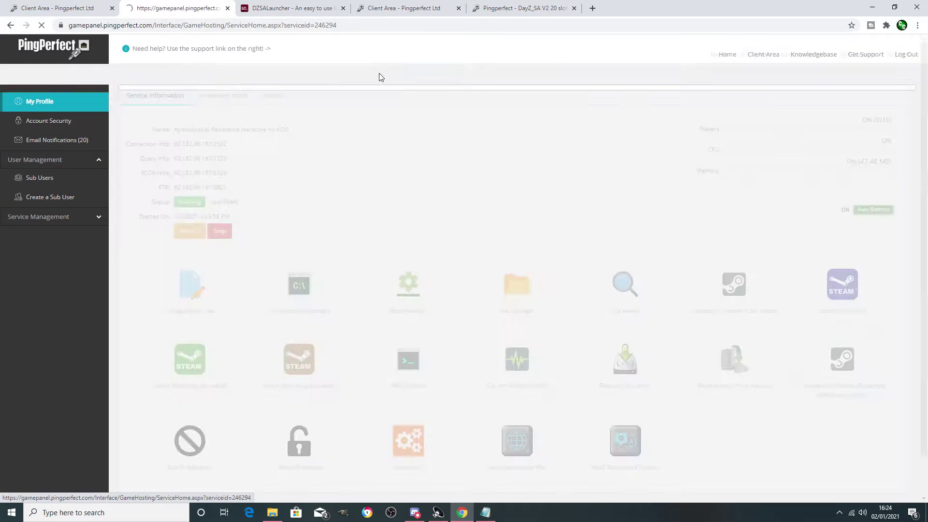
Review the DZSA Launcher check result and mod list for server 62.182.96.197:2323
key("ctrl+Tab")
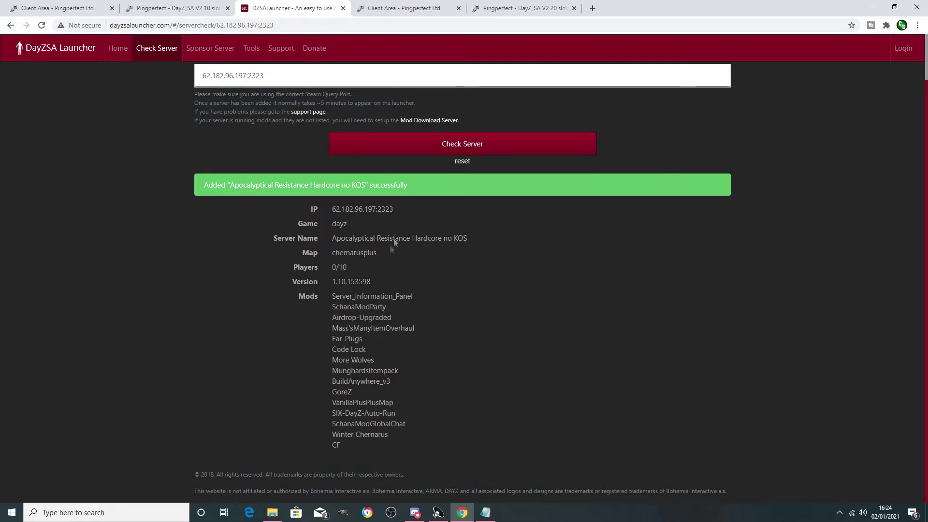
left_click(341, 444)
left_click(415, 18)
Start editing the DZSALauncher launch line in the Commandline Manager
left_click(174, 8)
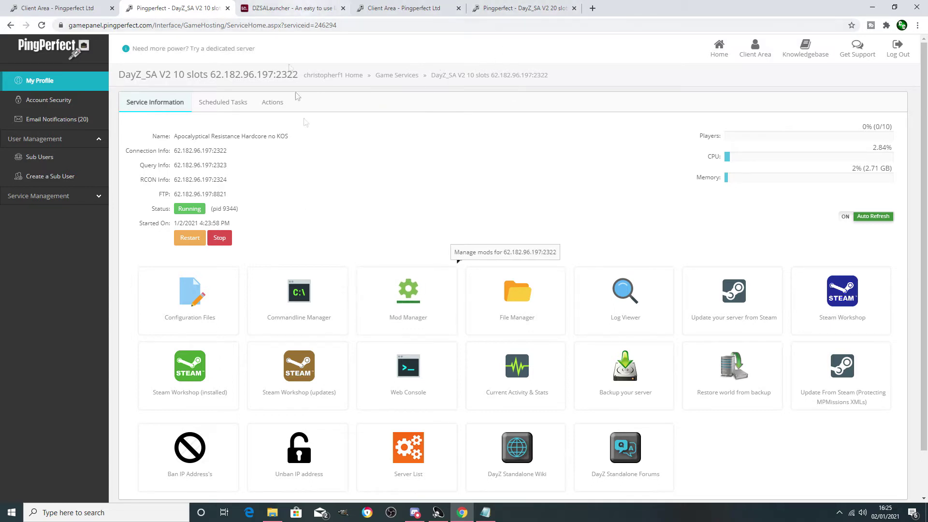
scroll(304, 193, "down", 2)
left_click(311, 241)
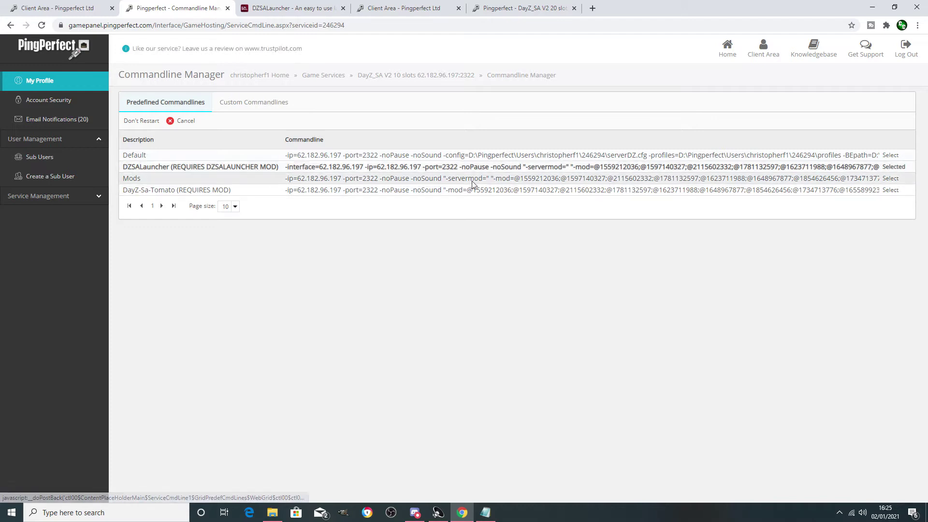
left_click(900, 169)
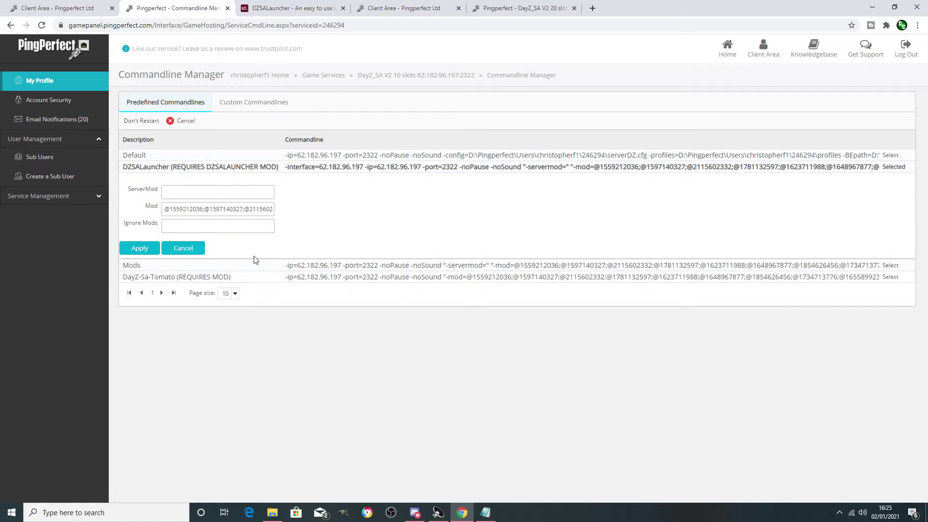
left_click_drag(241, 208, 277, 237)
key("Right")
key("Right")
key("Right")
key("Right")
key("Right")
key("Right")
key("Right")
key("Right")
key("Right")
key("Right")
key("Right")
key("Right")
key("Right")
key("Right")
key("Right")
key("Right")
key("Right")
key("Right")
key("Right")
key("Right")
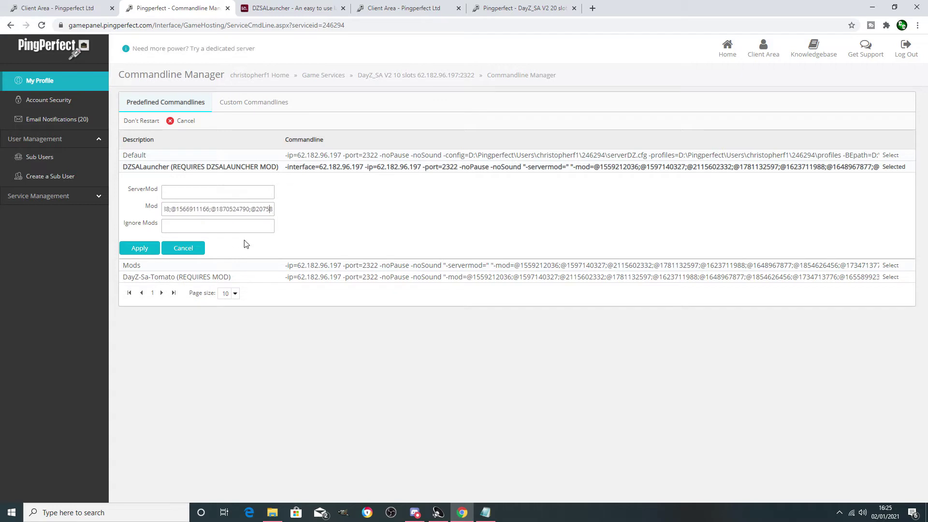
key("Left")
key("Left")
key("Left")
key("Left")
key("Left")
key("Left")
key("Left")
key("Left")
key("Left")
key("Left")
key("Left")
key("Left")
key("Left")
key("Left")
key("Left")
key("Left")
key("Left")
key("Left")
key("Left")
key("Left")
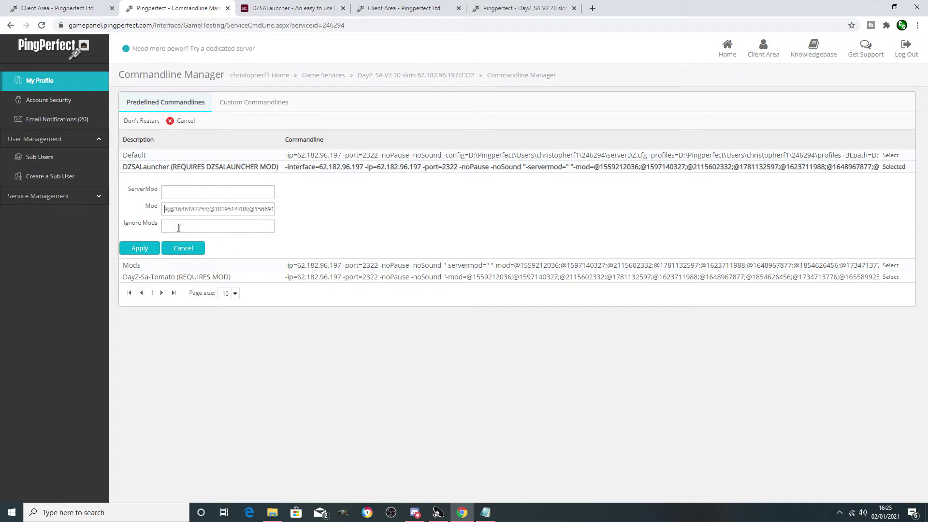
key("Left")
key("Left")
key("Left")
key("Left")
key("Left")
key("Left")
key("Left")
key("Left")
key("Left")
key("Left")
key("Left")
key("Left")
key("Left")
key("Left")
key("Left")
key("Left")
key("Left")
key("Left")
key("Left")
key("Left")
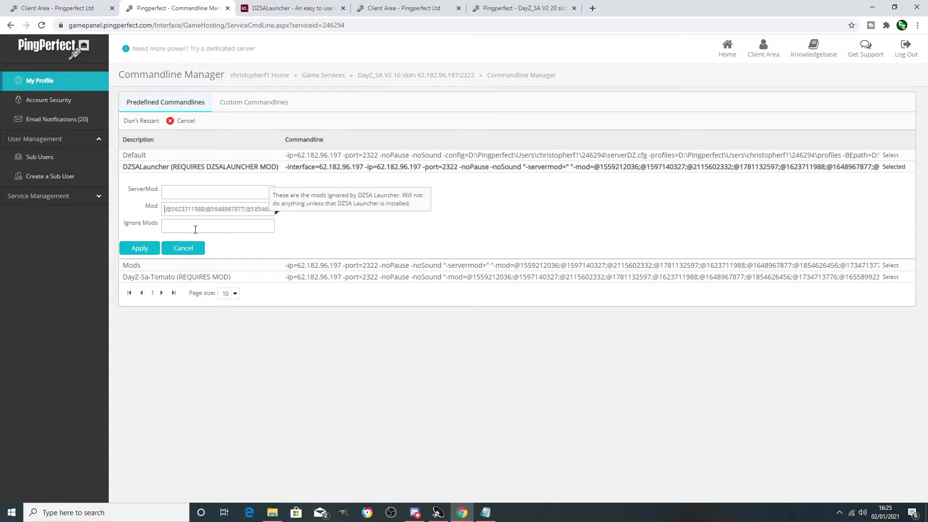
key("Left")
key("Left")
key("Left")
key("Left")
key("Left")
key("Left")
key("Left")
key("Left")
key("Left")
key("Left")
key("Left")
key("Left")
key("Left")
key("Left")
key("Left")
key("Left")
key("Left")
key("Left")
key("Left")
key("Left")
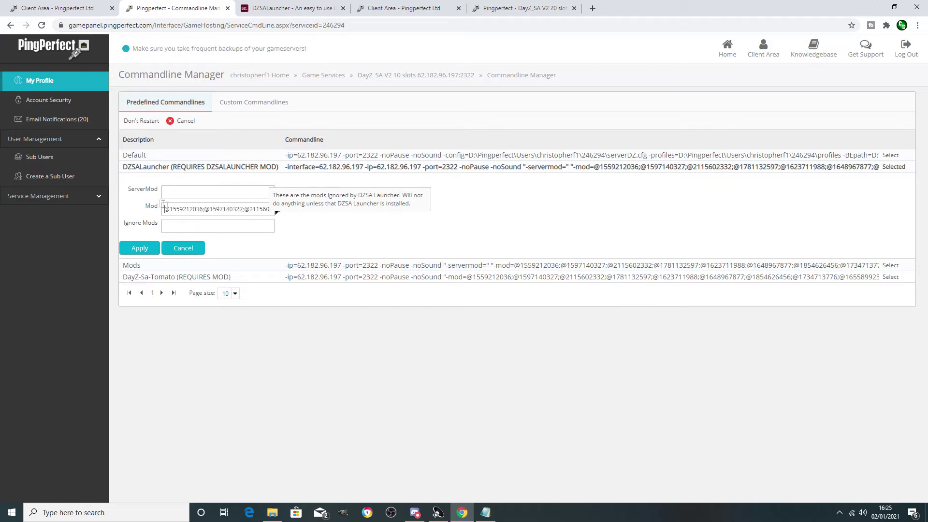
key("Right")
key("Right")
key("Right")
key("Right")
key("Right")
key("Right")
key("Right")
key("Right")
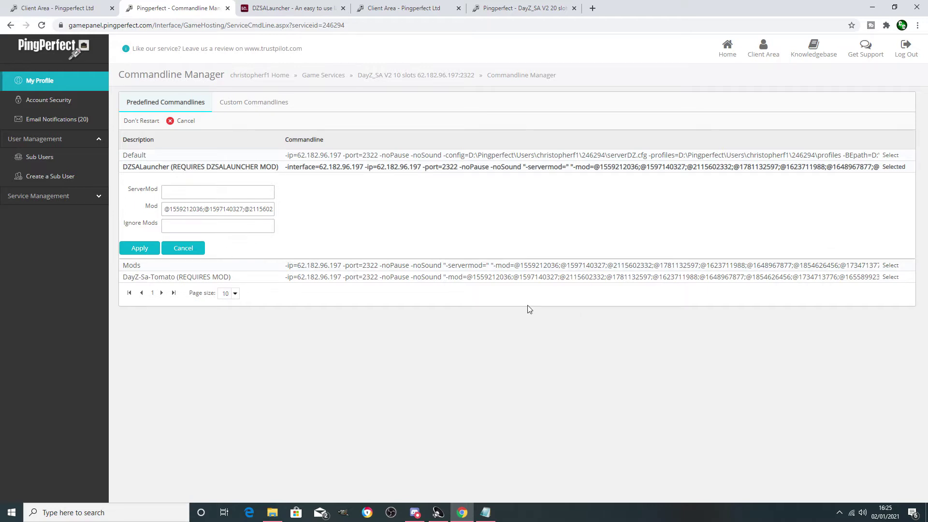
key("ctrl+v")
type(";")
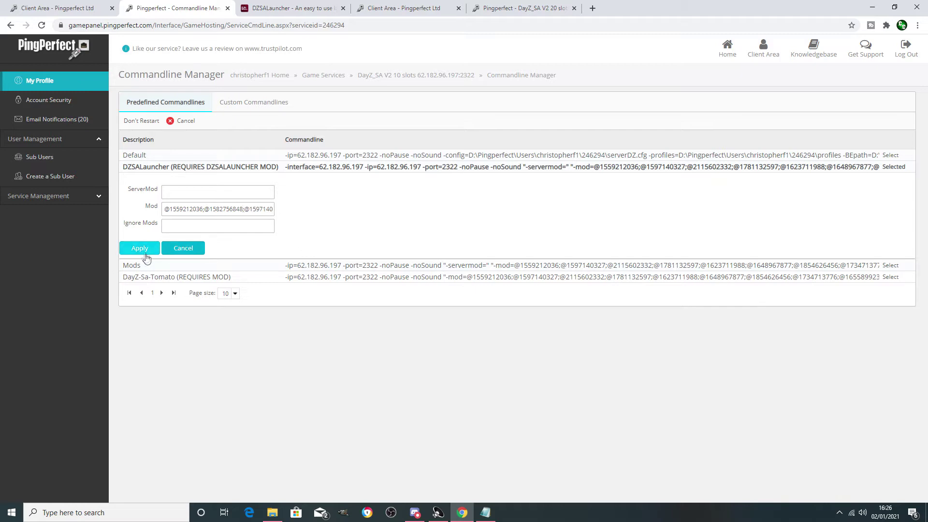
left_click(141, 248)
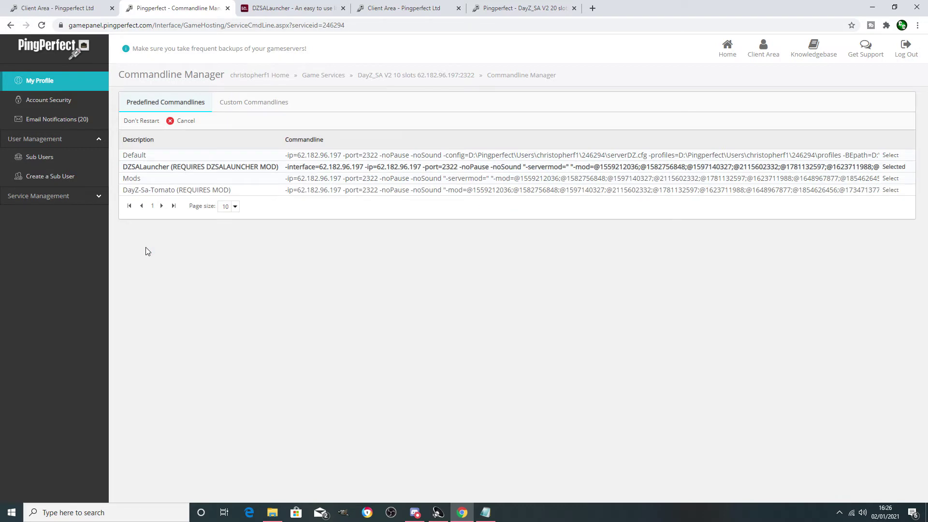
Restart the DayZ server and copy its query address 62.182.96.197:2323
left_click(441, 75)
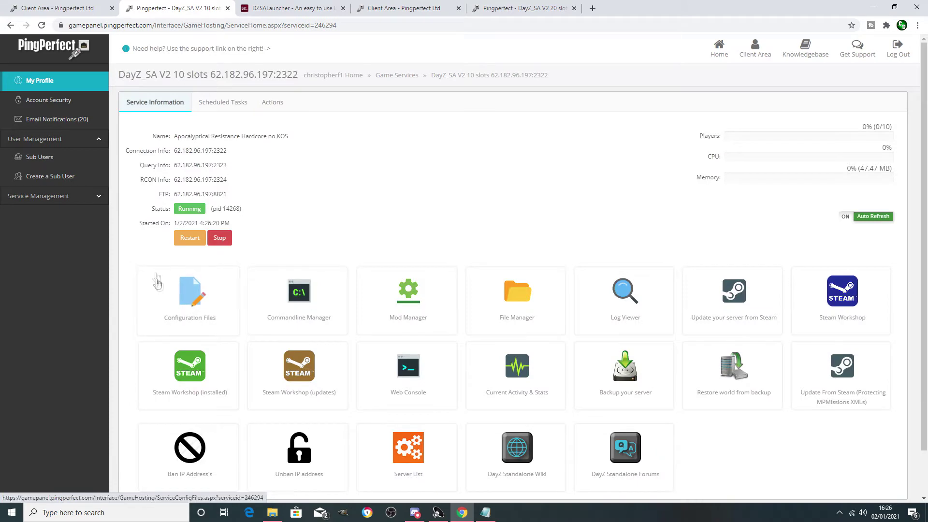
left_click(190, 239)
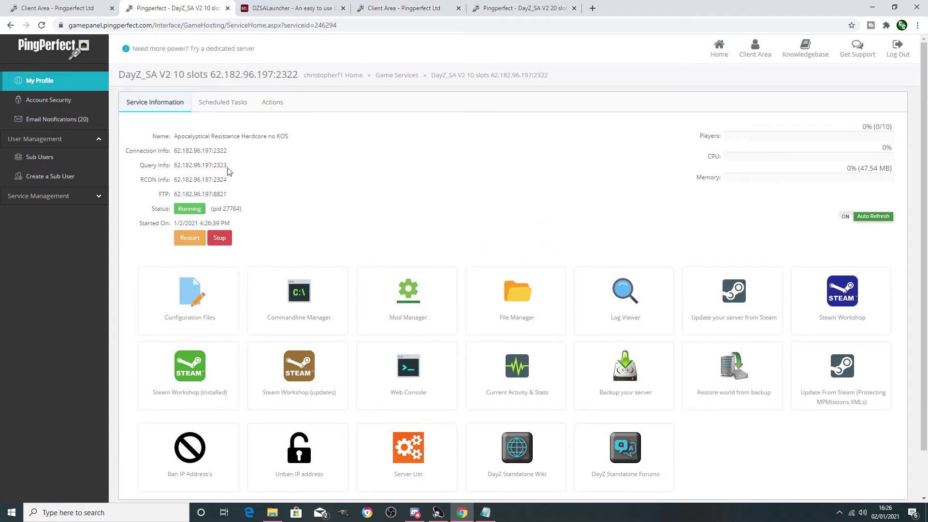
left_click_drag(229, 169, 175, 169)
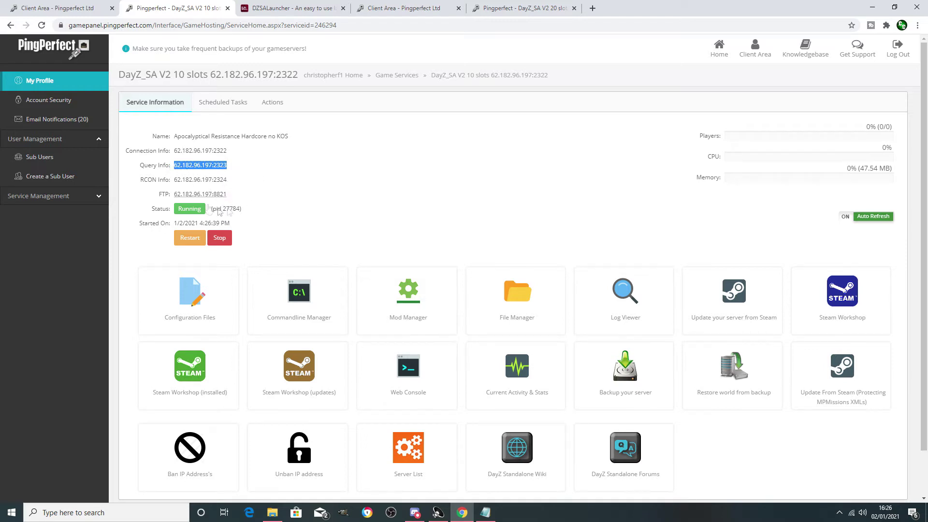
left_click(296, 10)
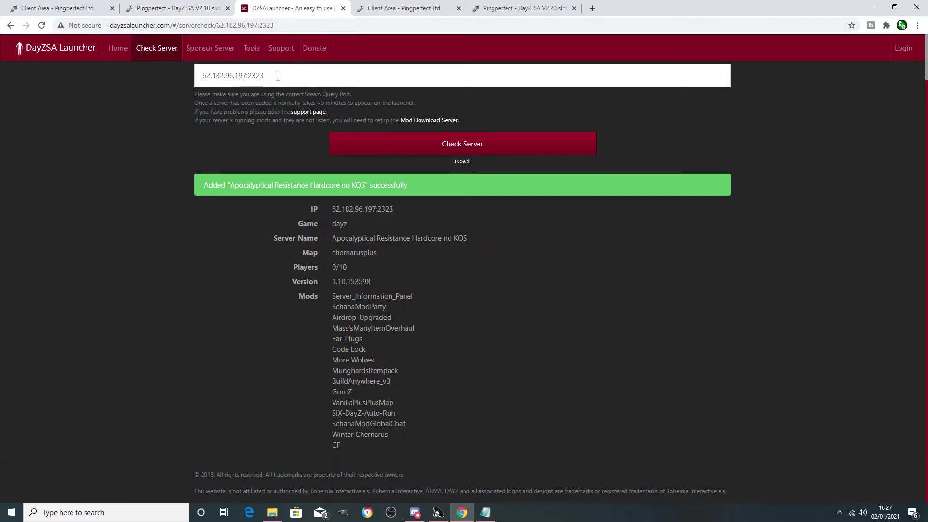
Replace the DZSA Launcher server field with 62.182.96.197:2323 and run Check Server again
left_click_drag(274, 77, 210, 76)
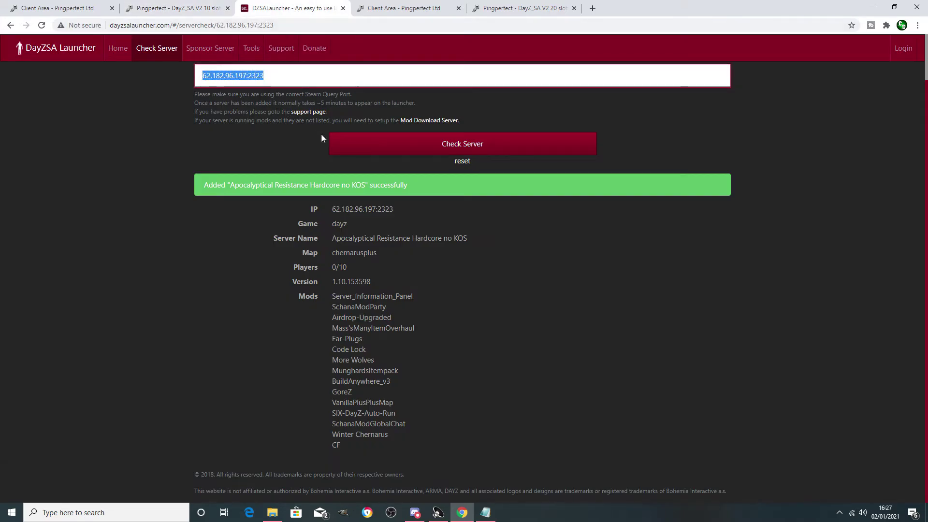
key("BackSpace")
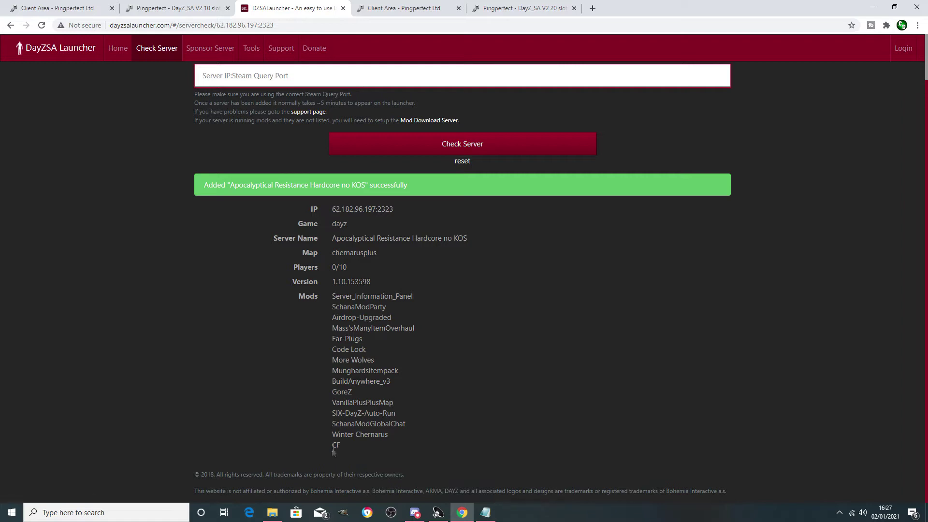
left_click(244, 80)
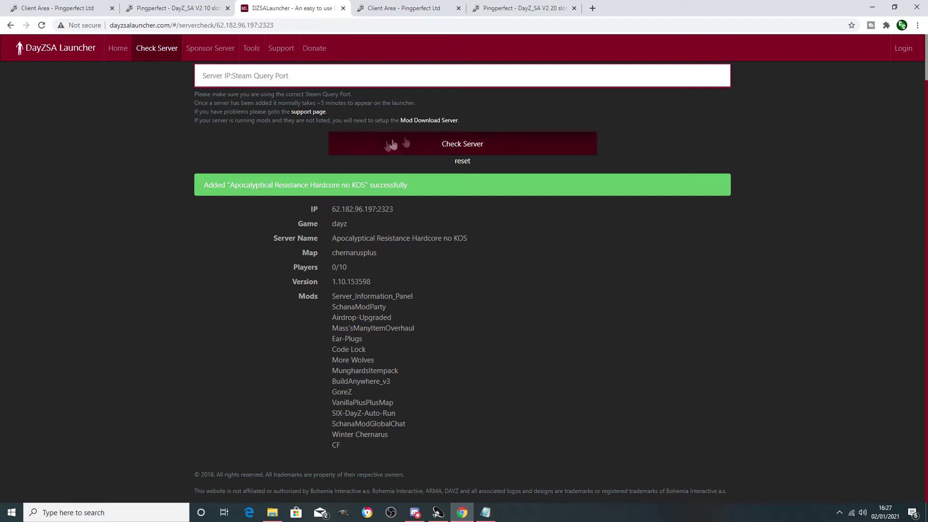
left_click(463, 161)
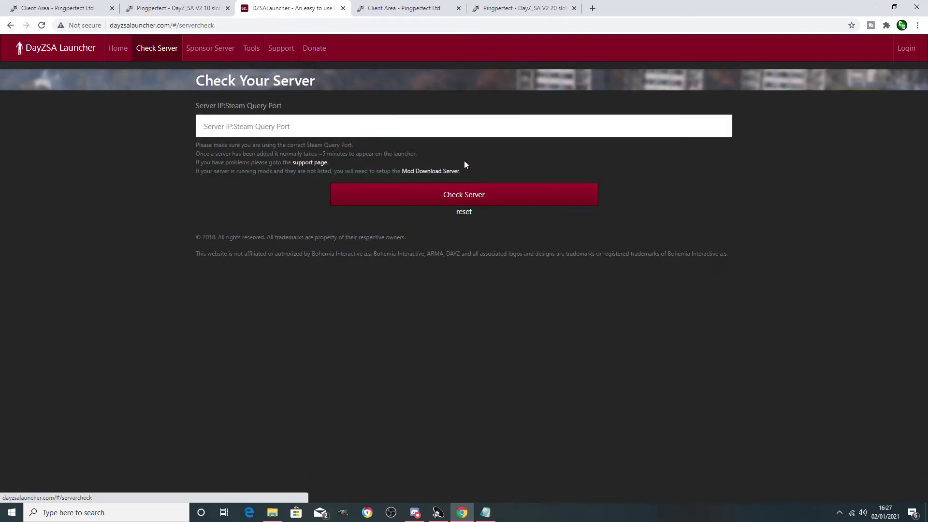
right_click(291, 131)
left_click(341, 207)
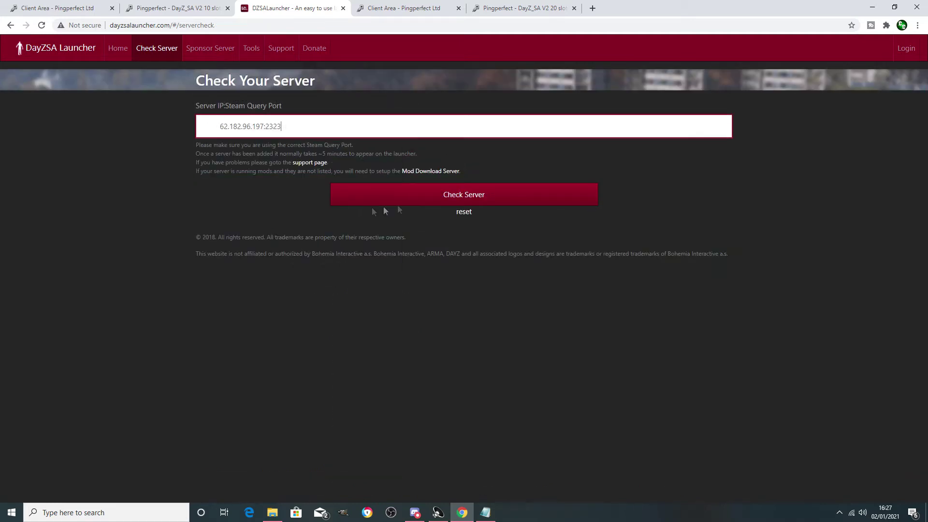
left_click(451, 196)
scroll(435, 401, "down", 1)
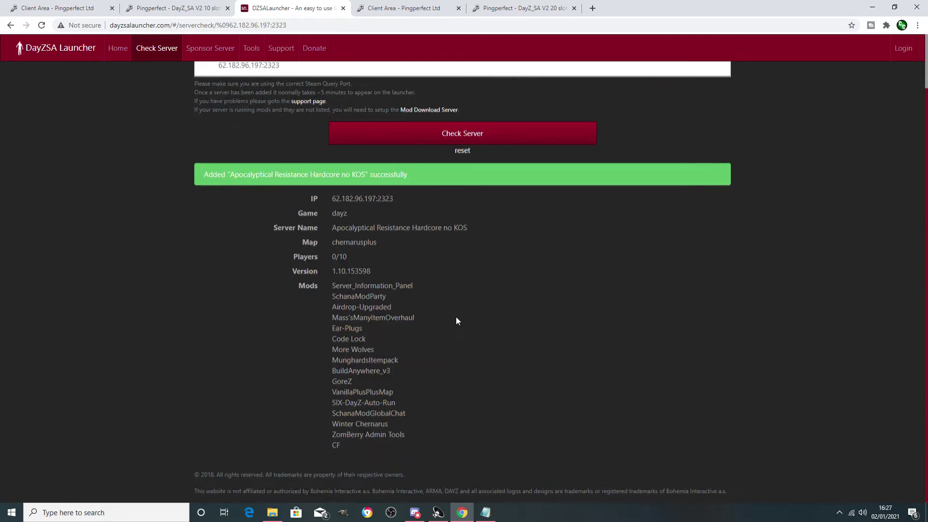